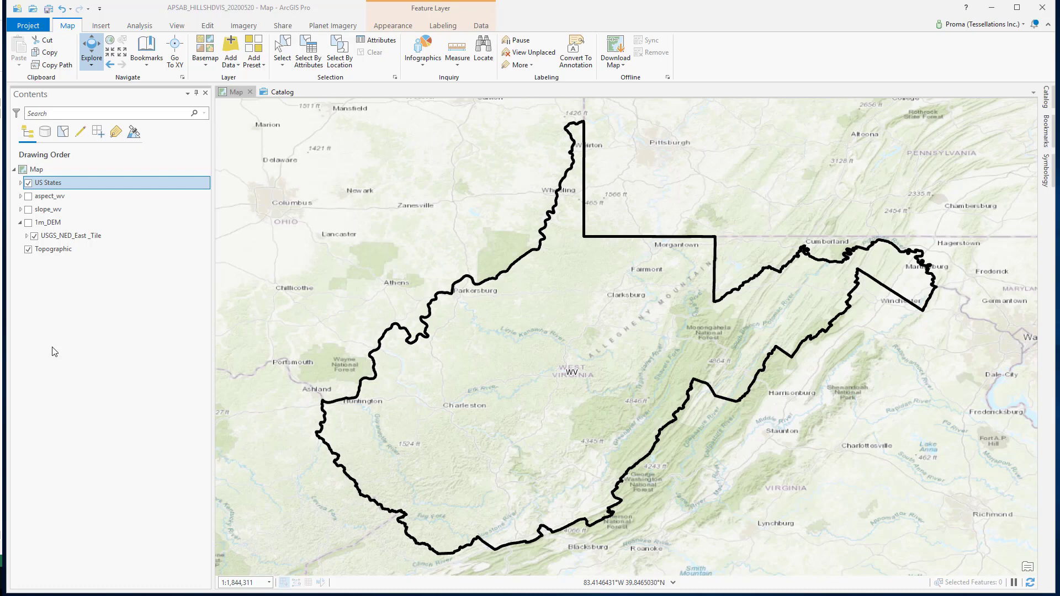
Switch on the 1m_DEM group so the USGS_NED_East_Tile elevation raster draws on the map.
click(55, 352)
click(52, 223)
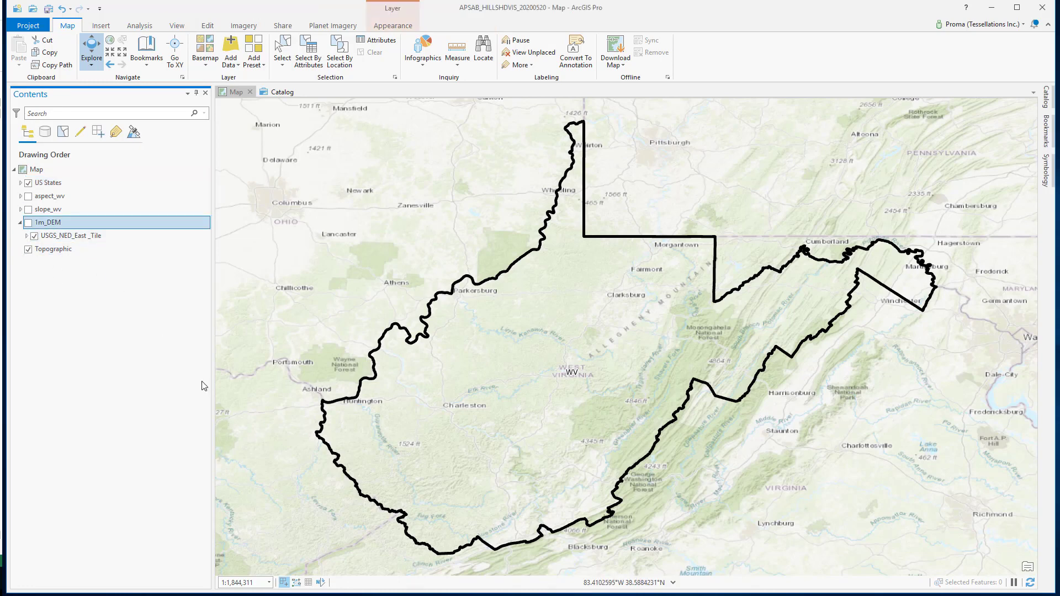
click(61, 236)
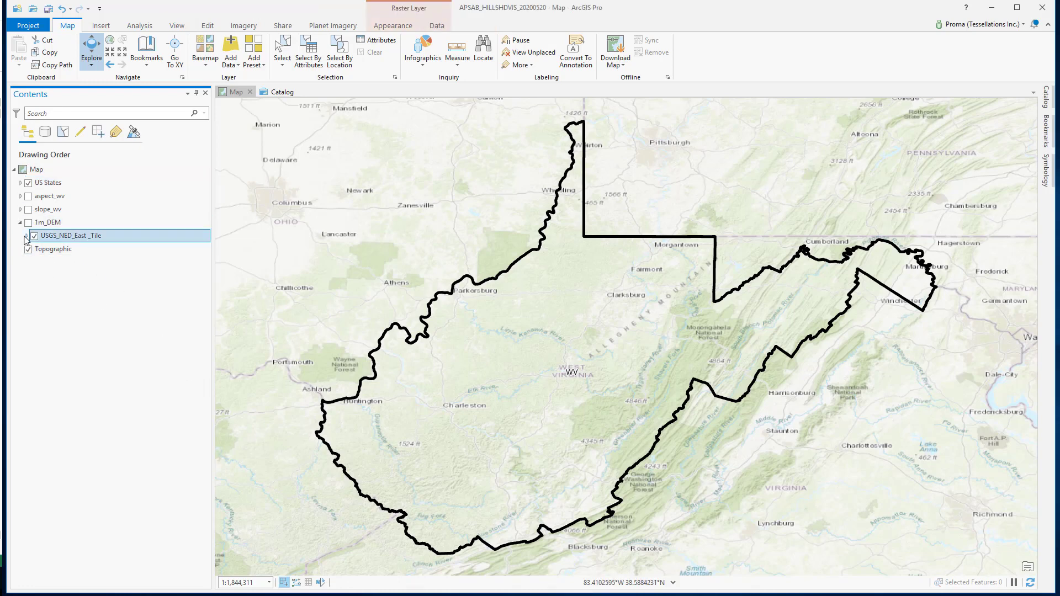
click(28, 223)
click(26, 236)
Zoom the map to the full extent of the USGS_NED_East_Tile layer.
right_click(82, 241)
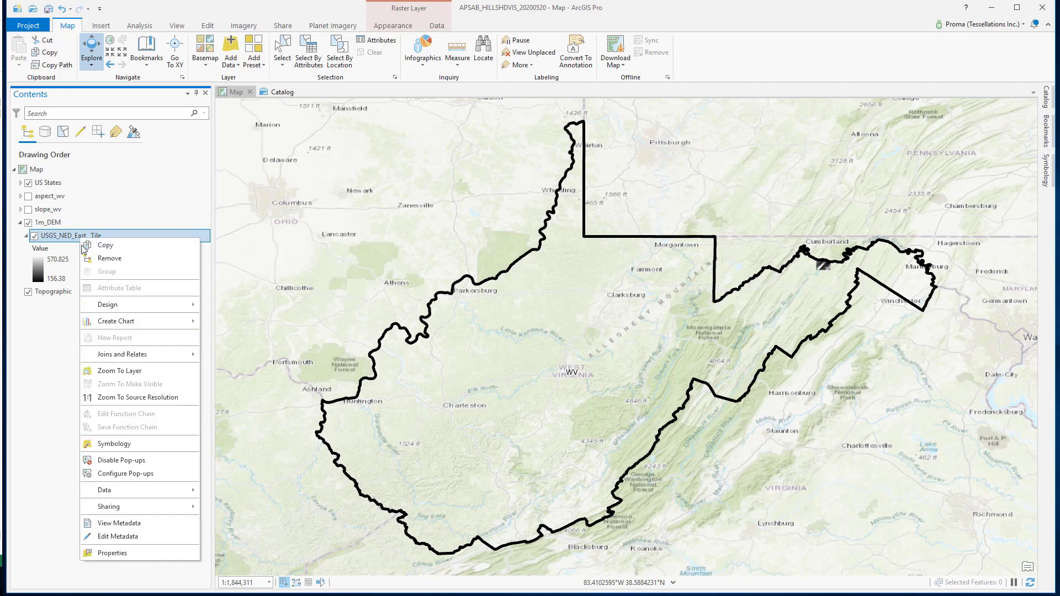
click(112, 373)
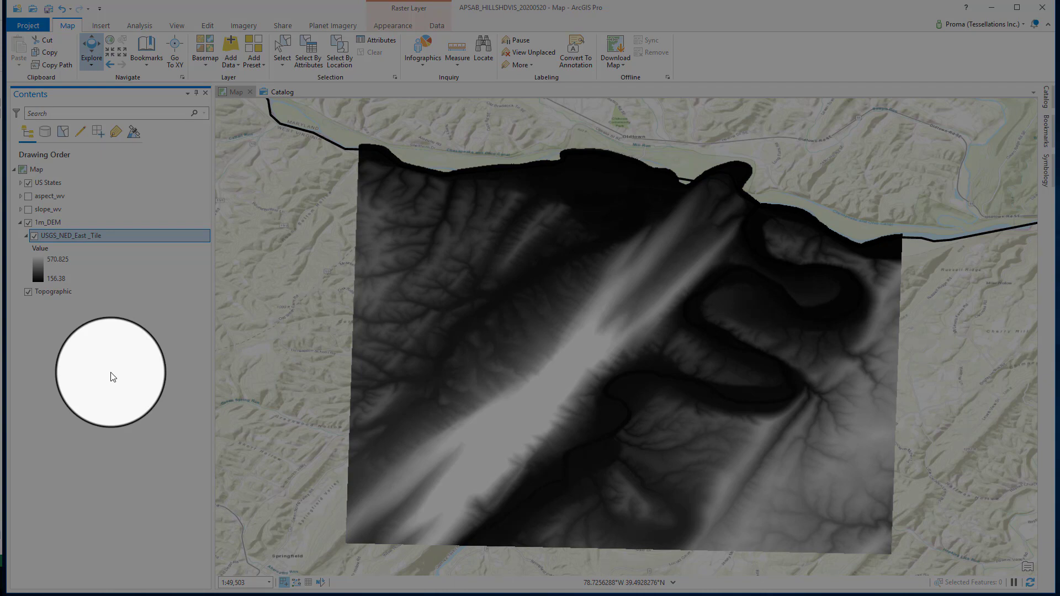
Open the Hillshade tool under Spatial Analyst Tools > Surface in the Geoprocessing pane.
click(143, 26)
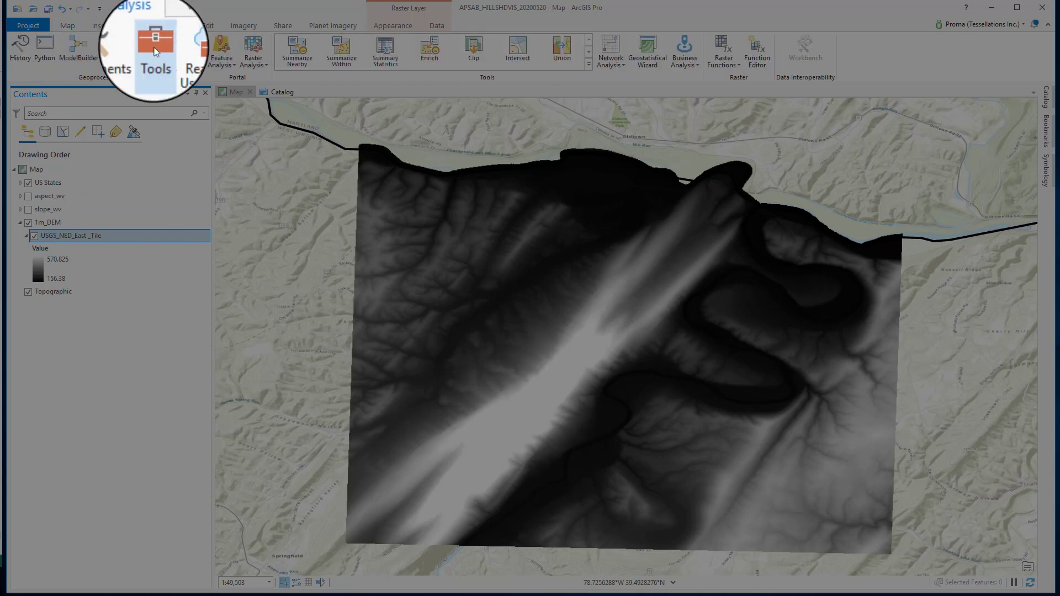
click(154, 50)
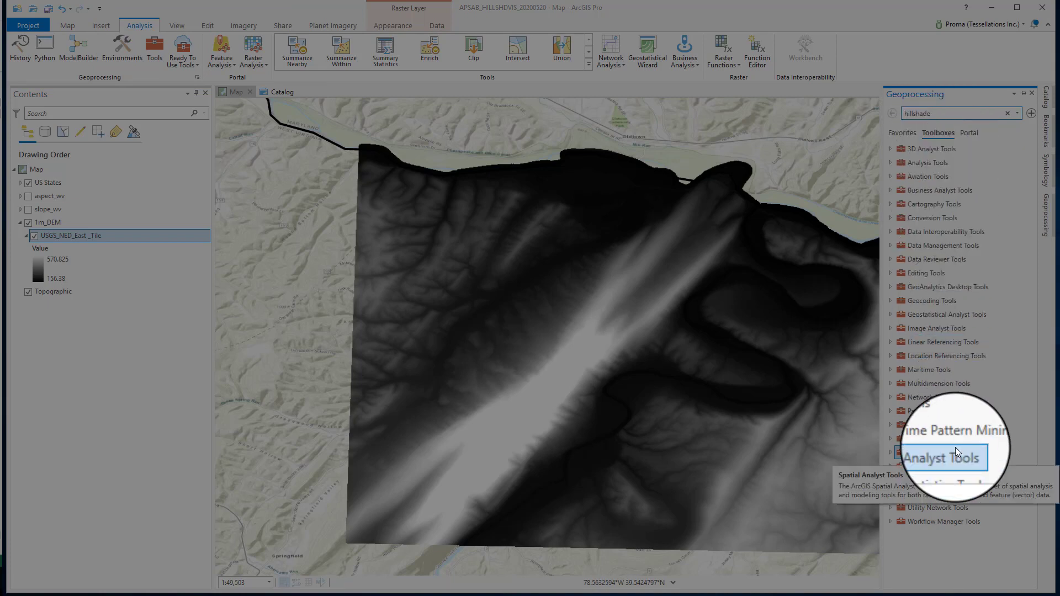
click(934, 451)
scroll(934, 451, down, 4)
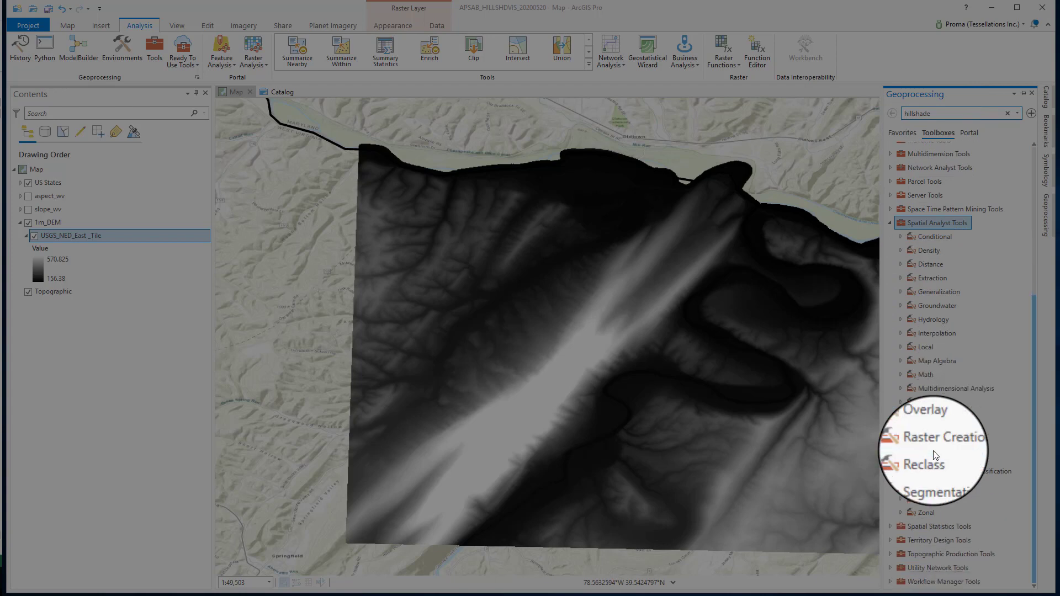
click(928, 500)
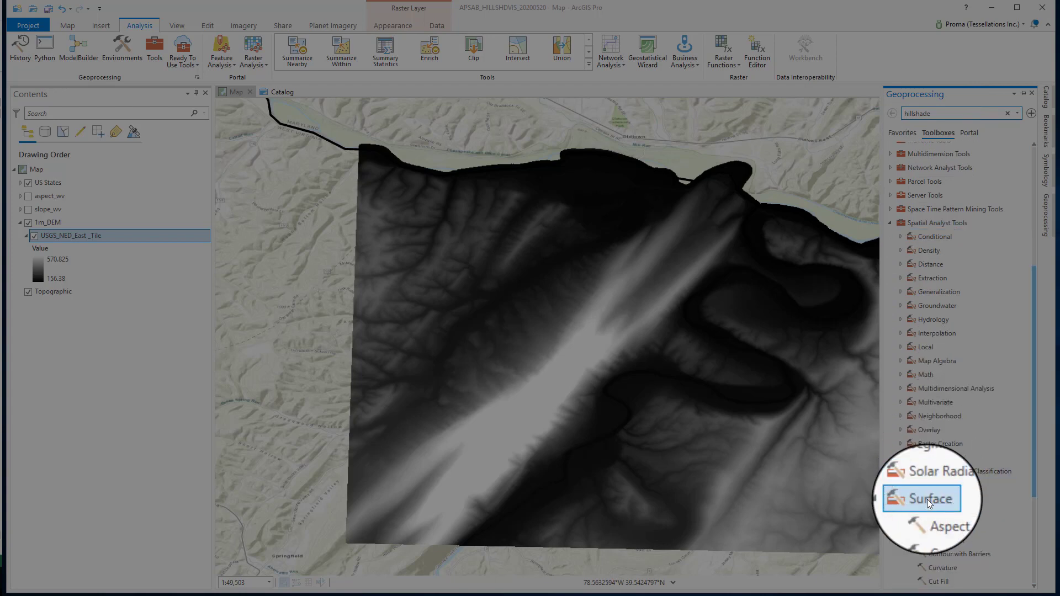
scroll(927, 499, down, 4)
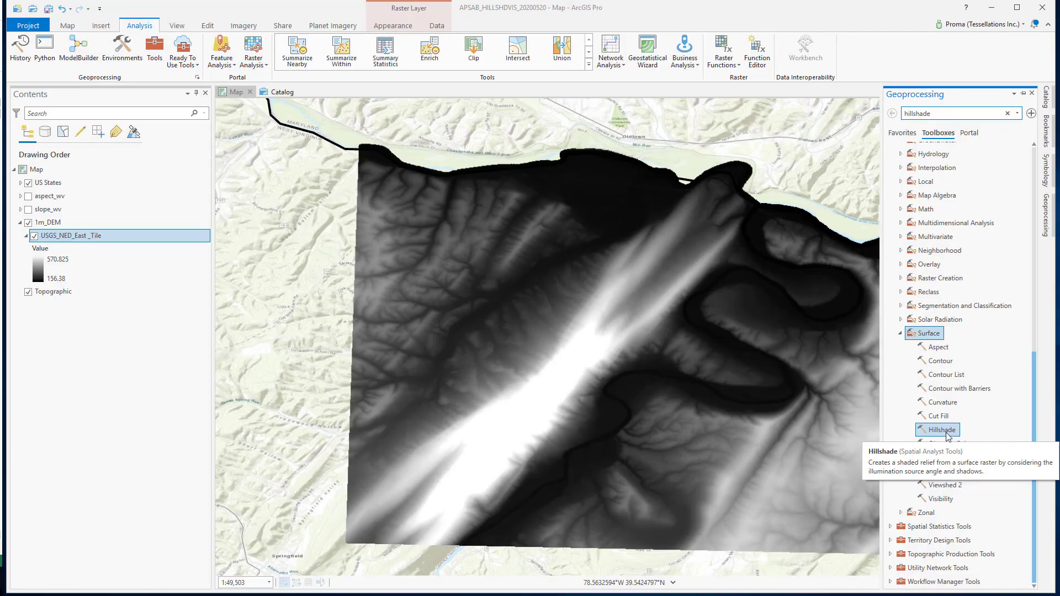
click(946, 434)
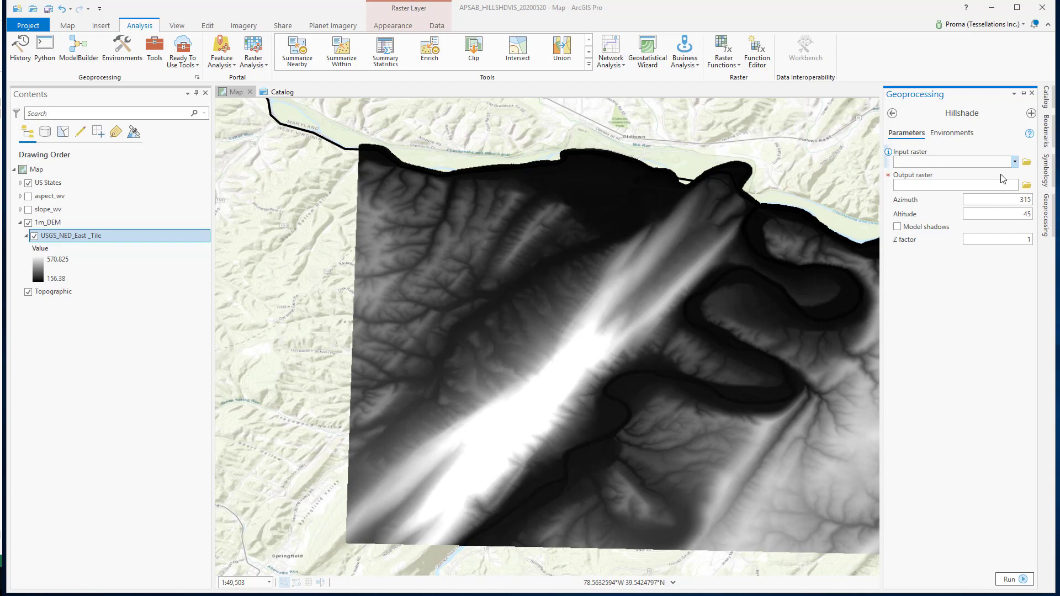
Set the Hillshade input to USGS_NED_East_Tile, output to hsd_wv, and Altitude to 30.
click(1015, 161)
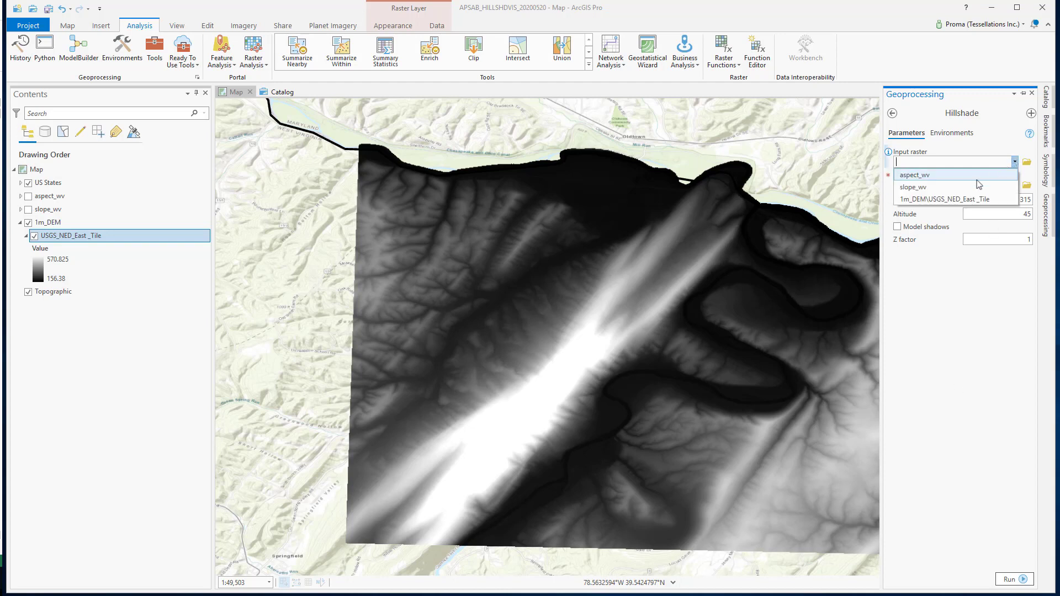
click(951, 199)
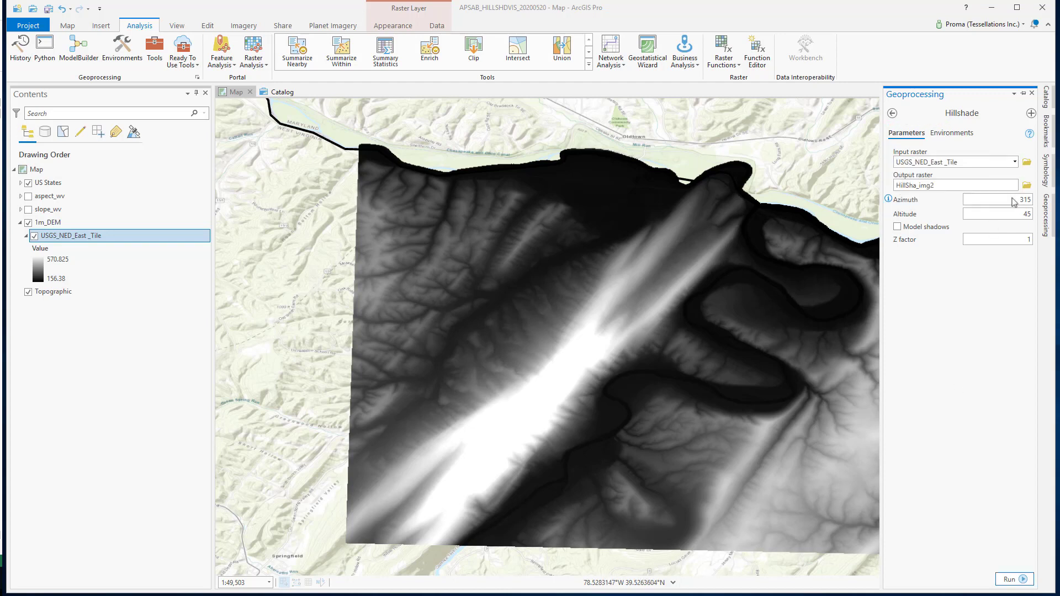
drag(989, 183, 891, 195)
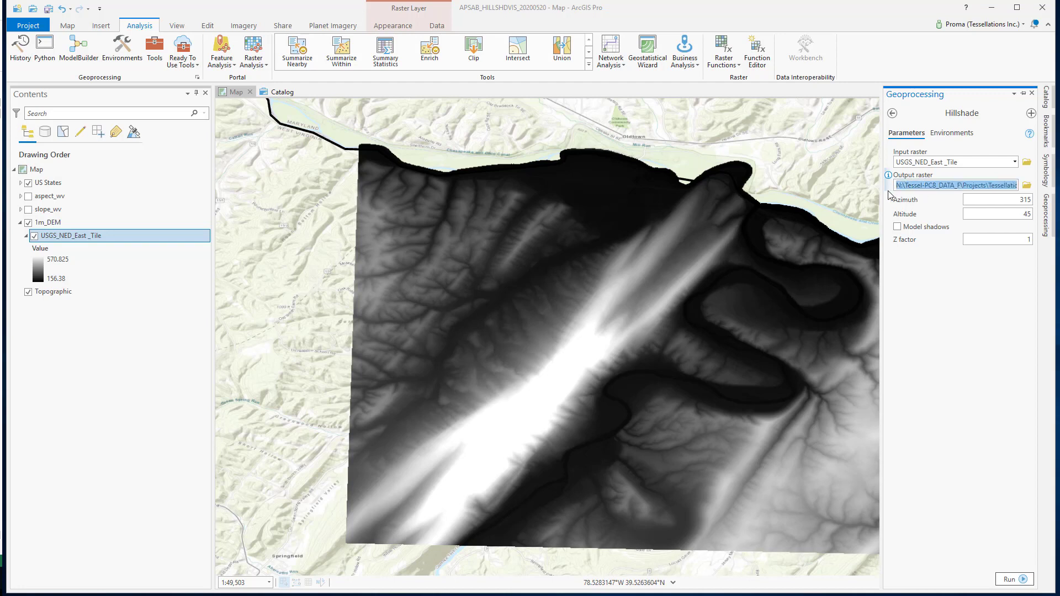
key(BackSpace)
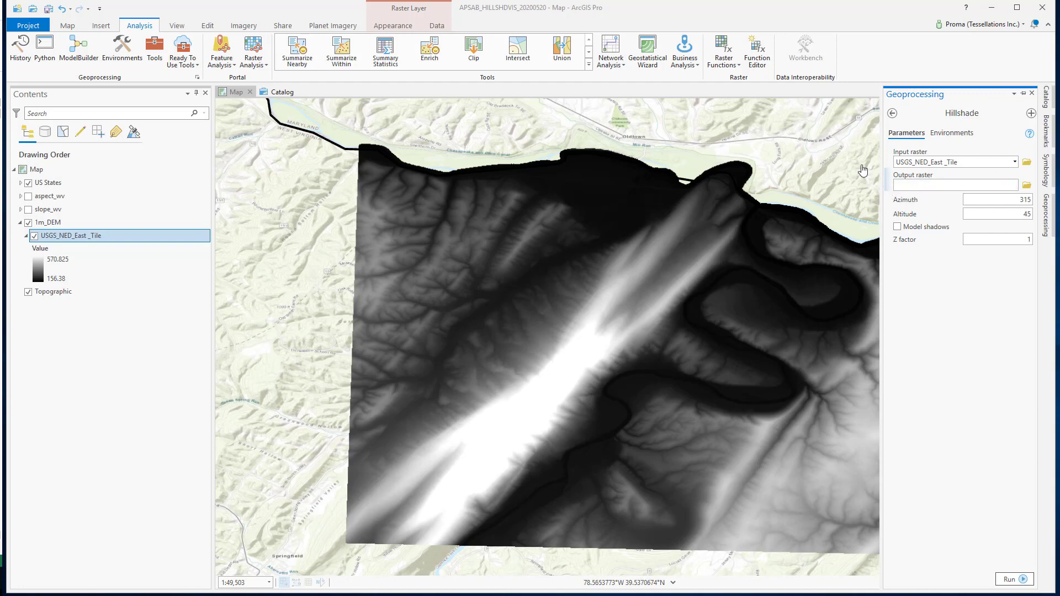
key(ctrl+v)
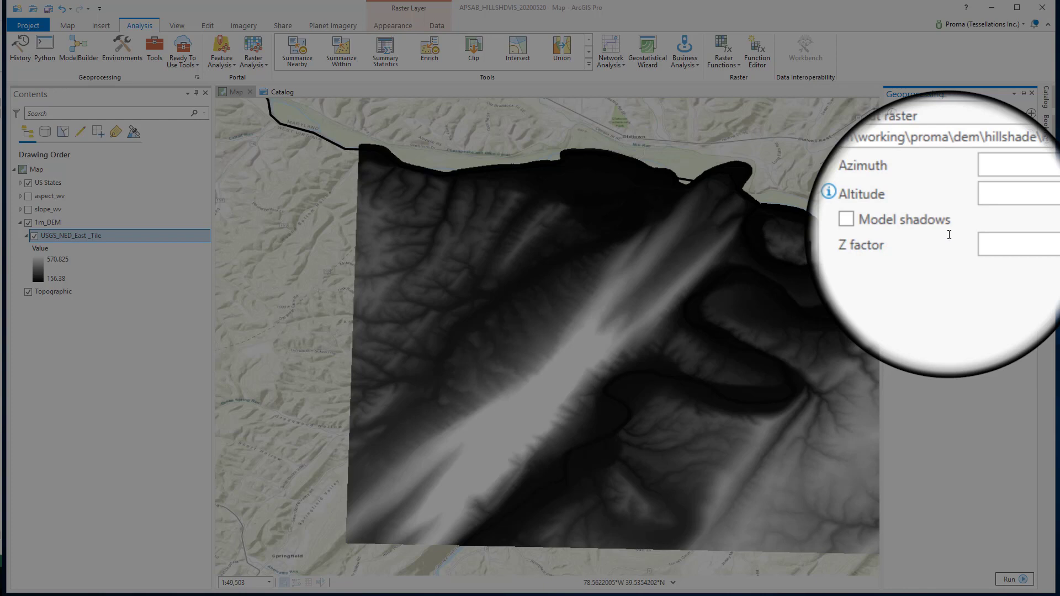
double_click(1018, 213)
text(30)
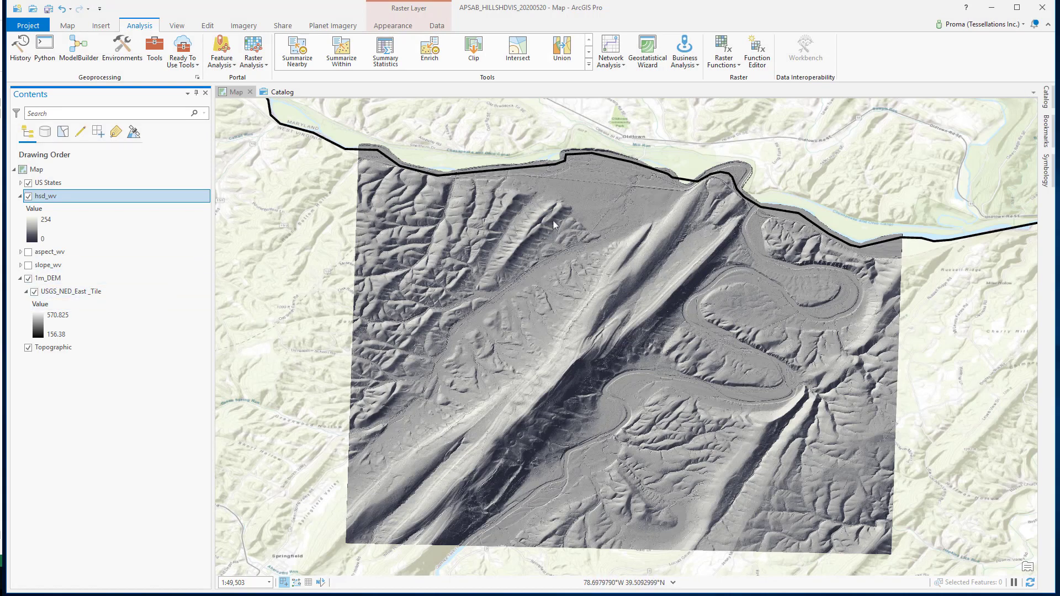
Toggle hsd_wv off and on to compare with the DEM, then show slope_wv and hide hsd_wv.
click(28, 196)
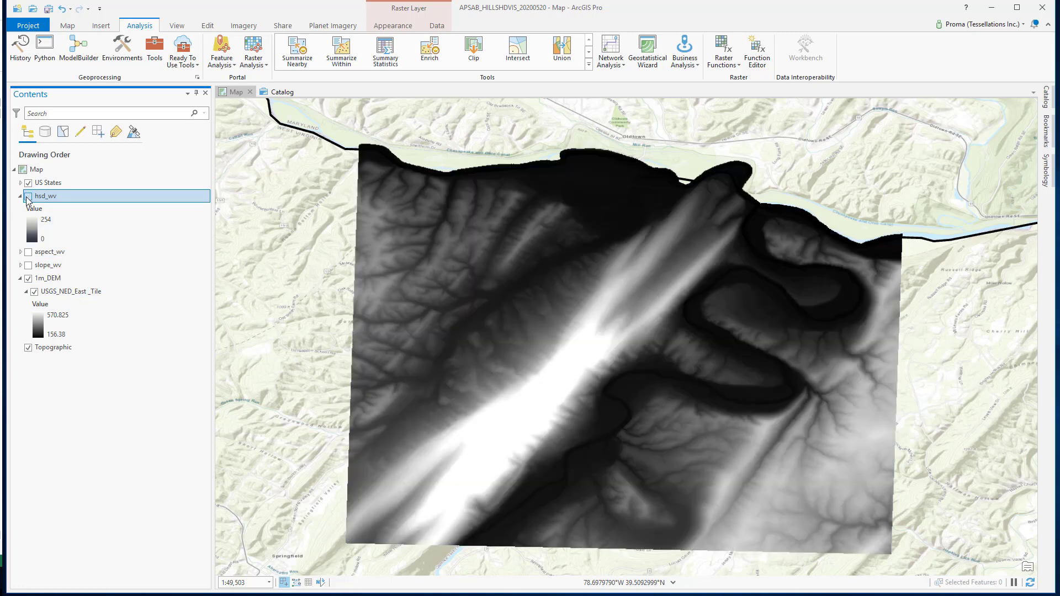
click(27, 198)
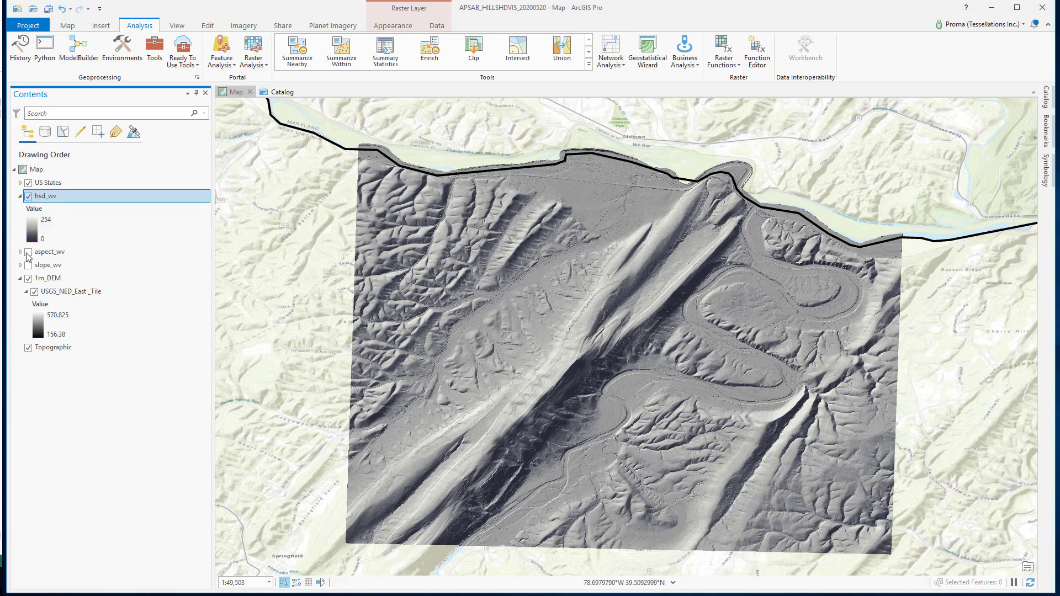
click(29, 269)
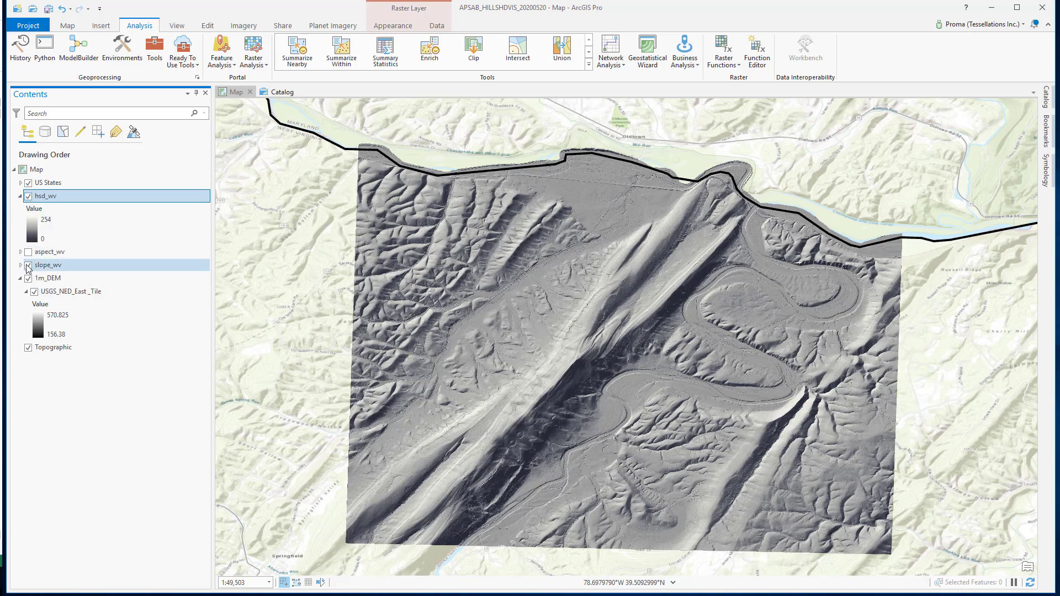
click(29, 197)
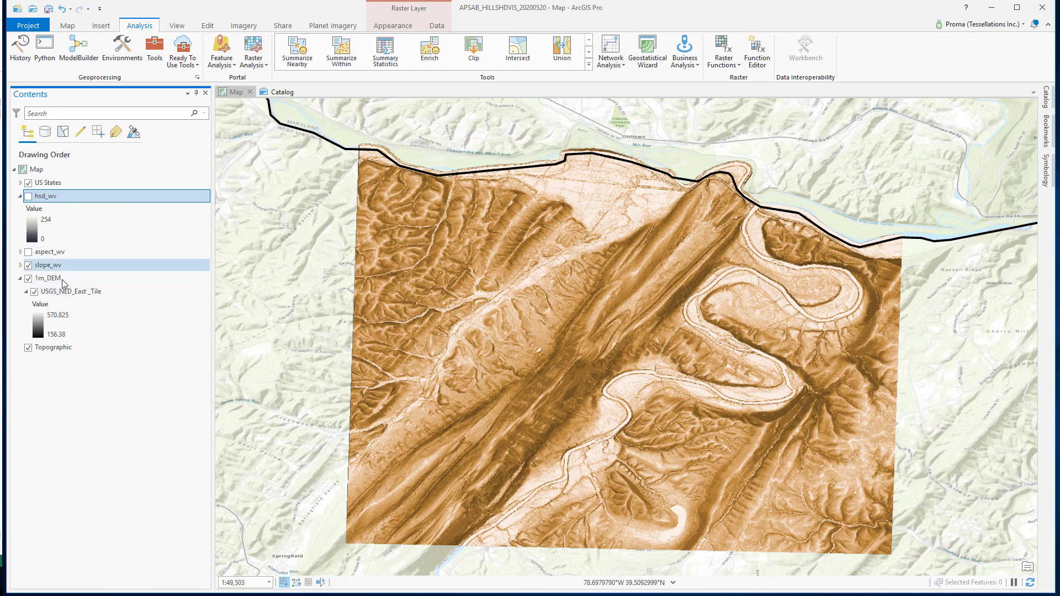
Move slope_wv above hsd_wv and give it 50% transparency.
drag(58, 269, 62, 198)
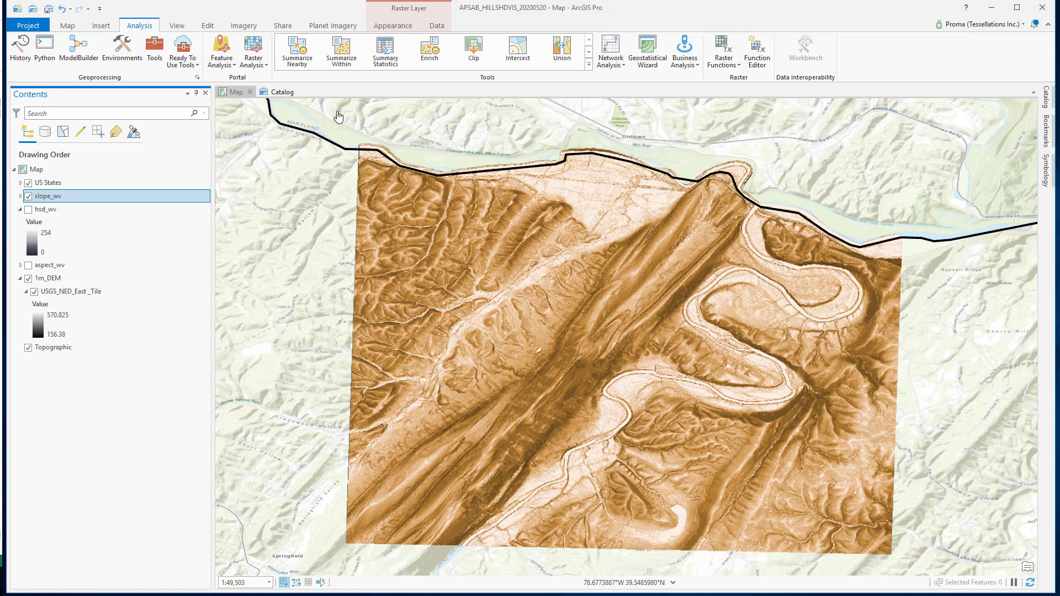
click(401, 27)
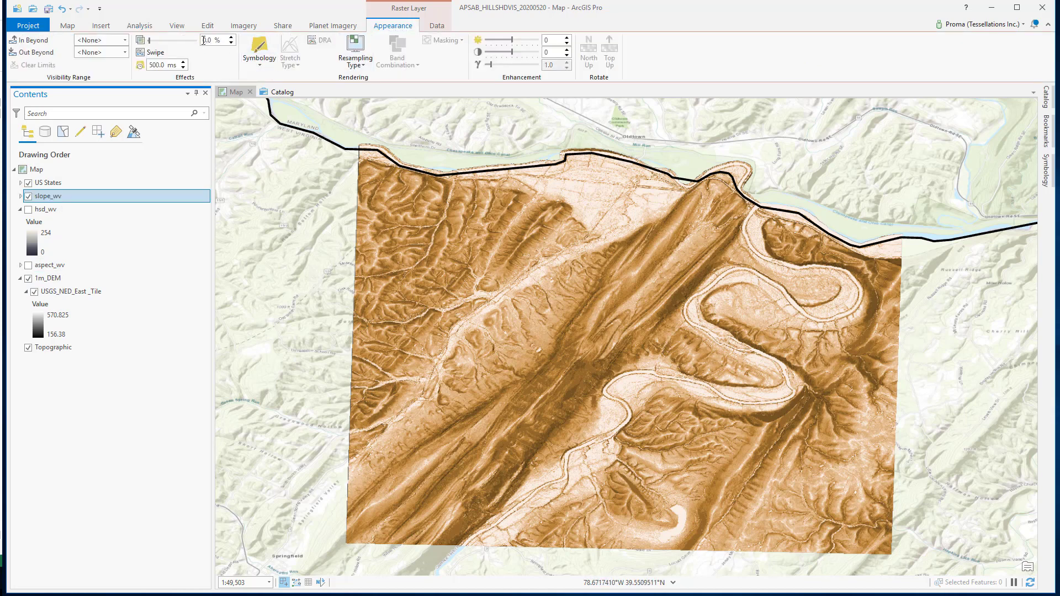
click(204, 40)
text(5)
key(Return)
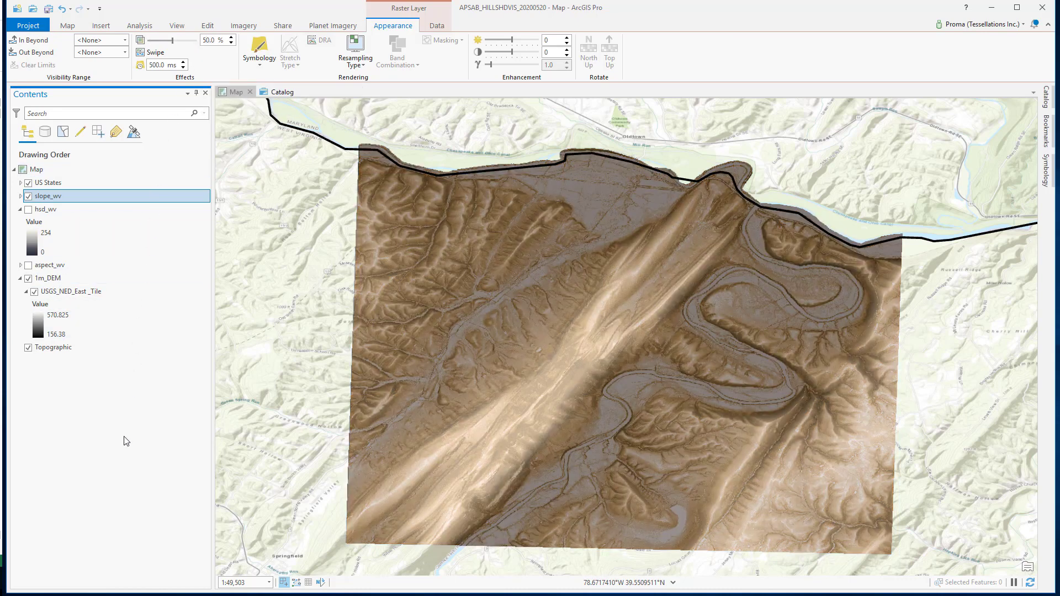
Turn hsd_wv back on, then hide and collapse the 1m_DEM group.
click(29, 210)
click(29, 280)
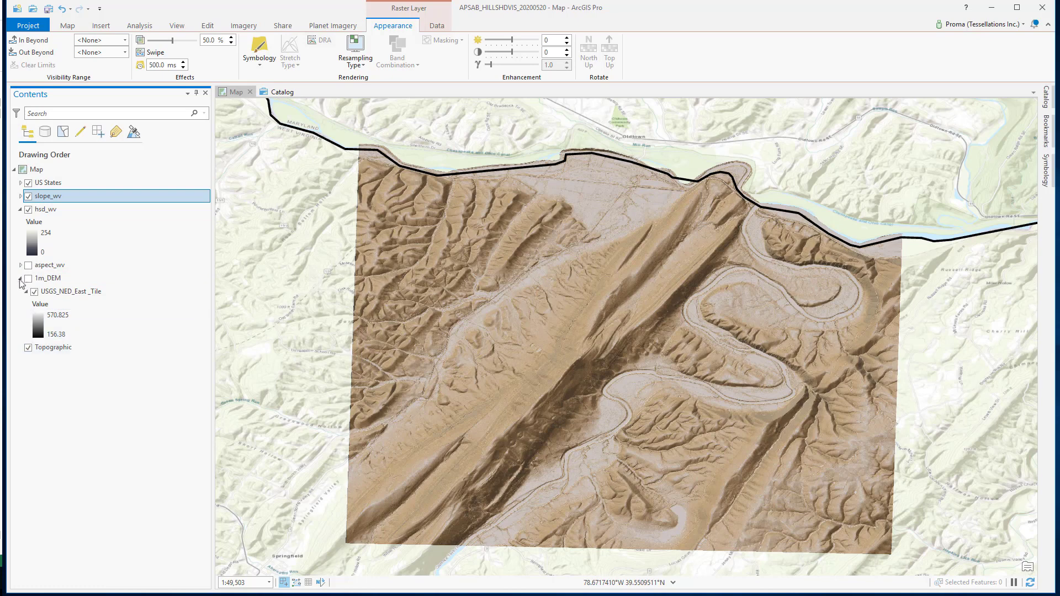
click(22, 282)
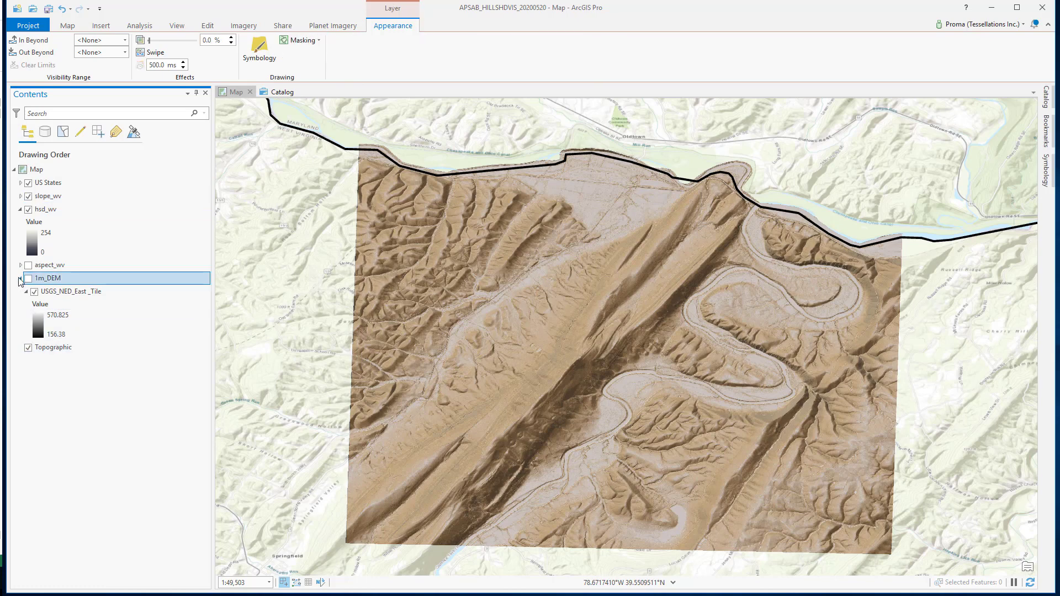
click(20, 279)
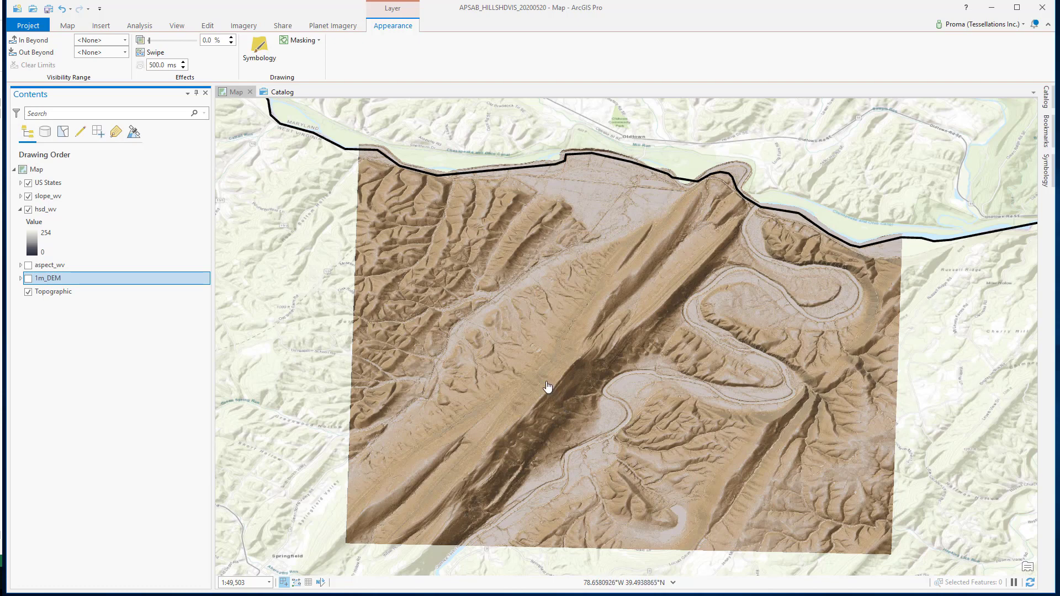
Place aspect_wv directly beneath US States and switch it on.
drag(45, 265, 64, 197)
click(27, 196)
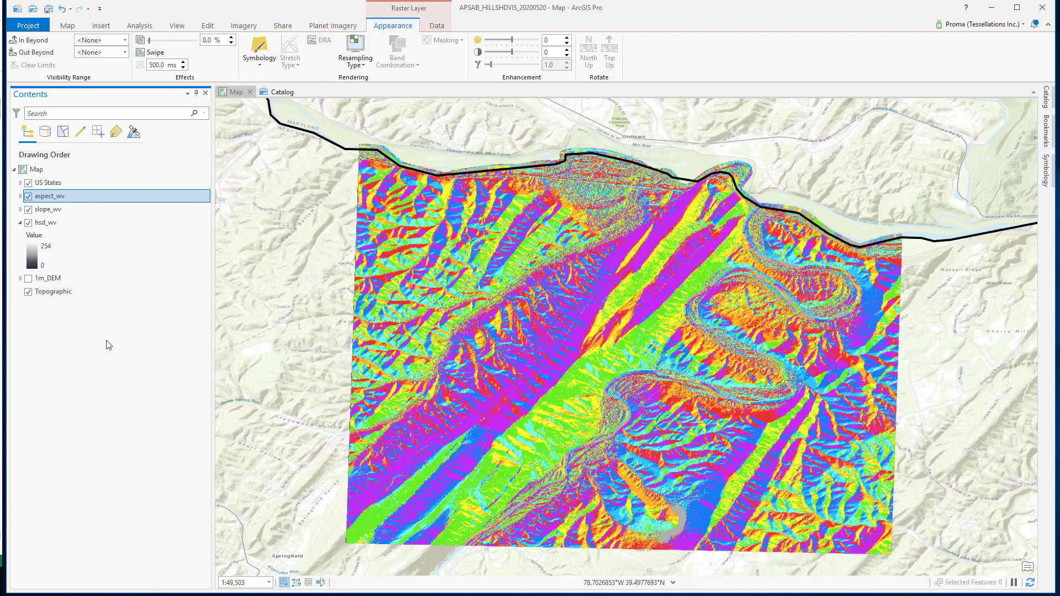